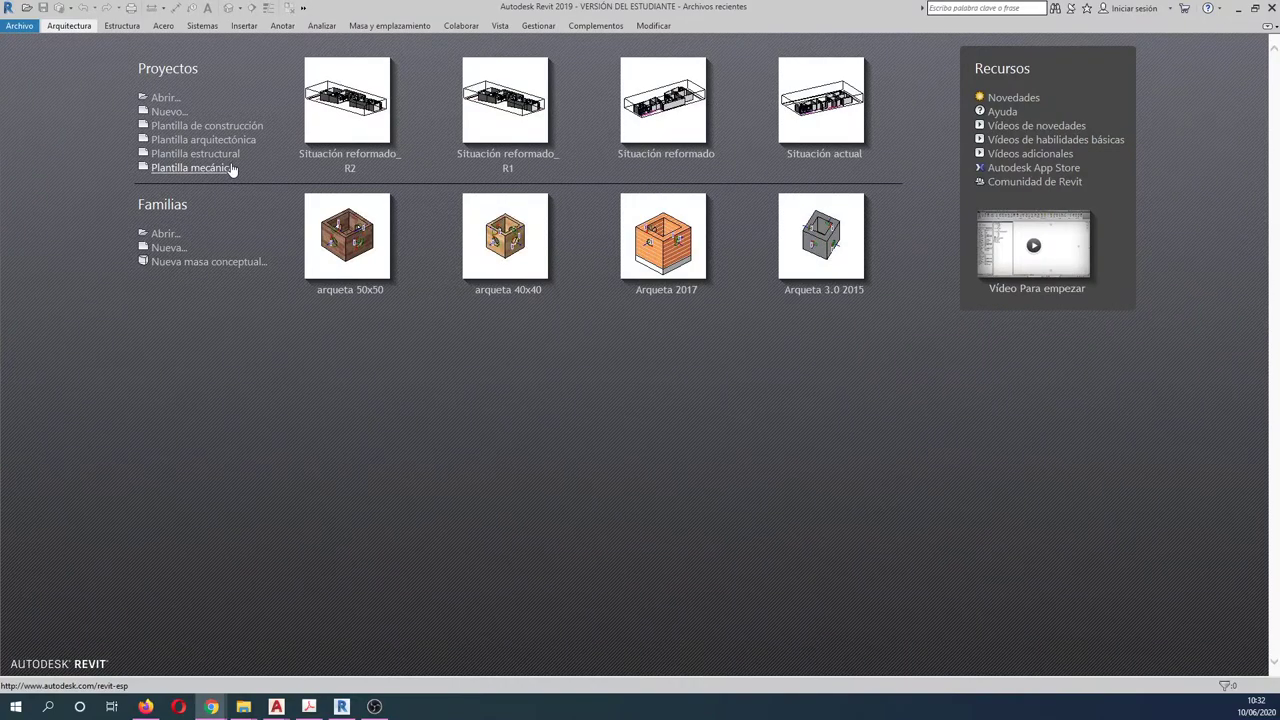
Start a new project from the Plantilla mecánica template, opening the 1 - Mecánica floor plan.
{"action": "left_click", "coordinate": [230, 168]}
{"action": "left_click", "coordinate": [197, 175]}
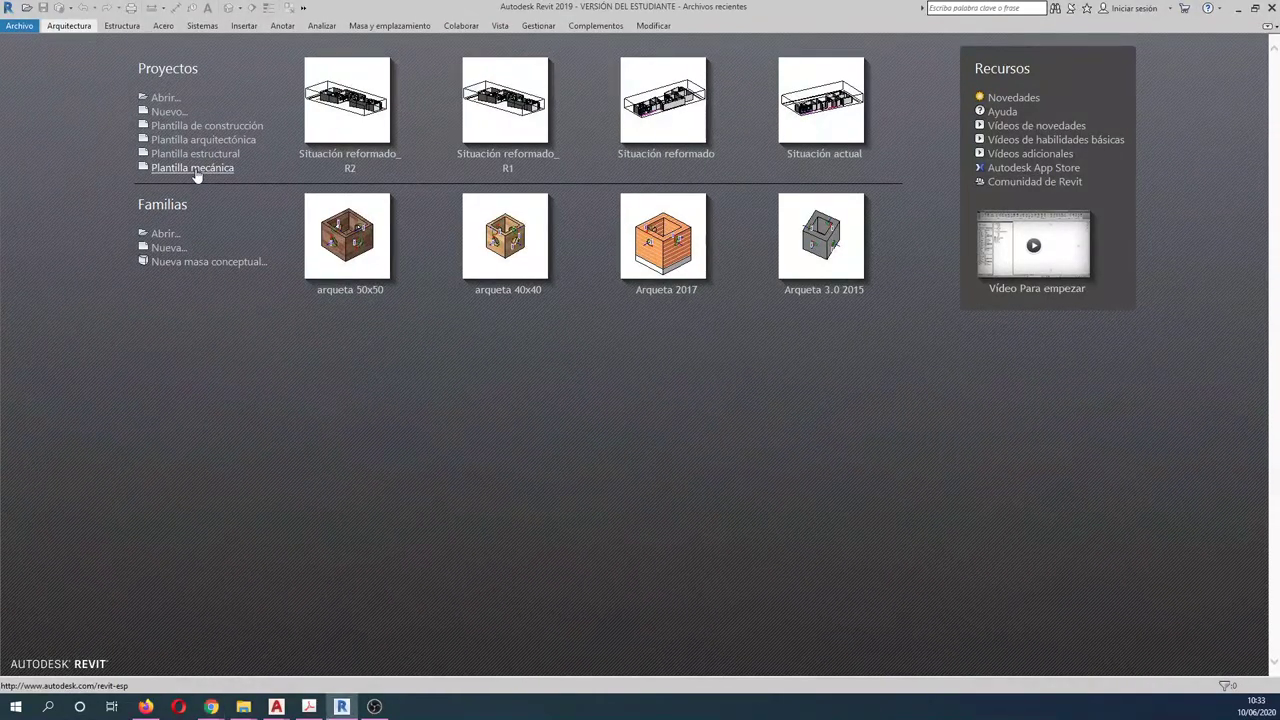
{"action": "left_click", "coordinate": [221, 172]}
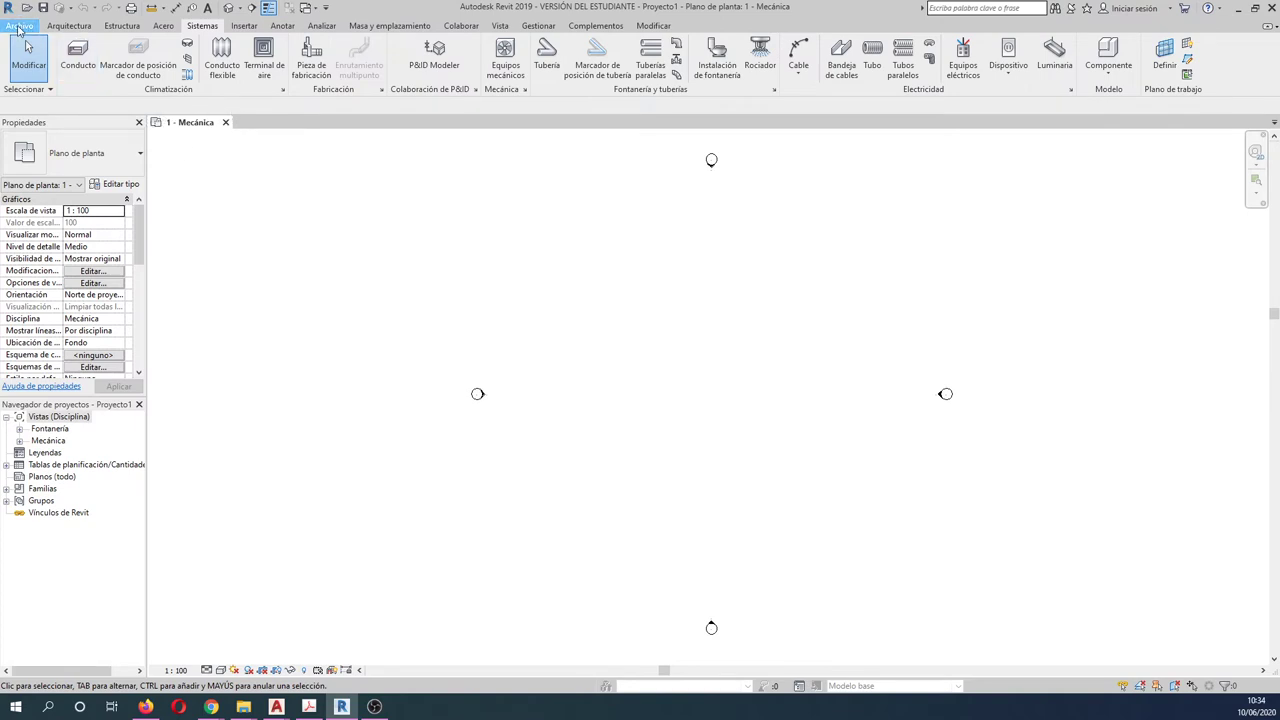
{"action": "left_click", "coordinate": [20, 26]}
Create Proyecto2 from the Plantilla arquitectónica template and close the 1 - Mecánica plan tab.
{"action": "left_click", "coordinate": [38, 80]}
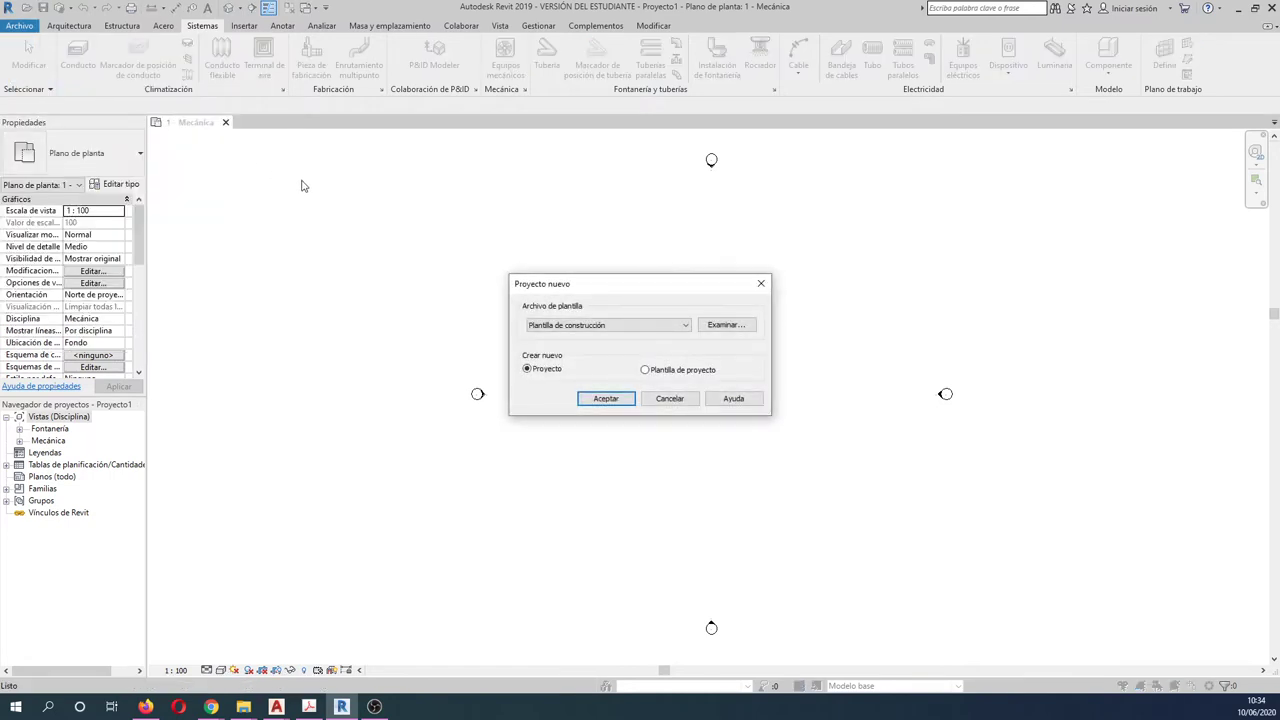
{"action": "left_click", "coordinate": [612, 325]}
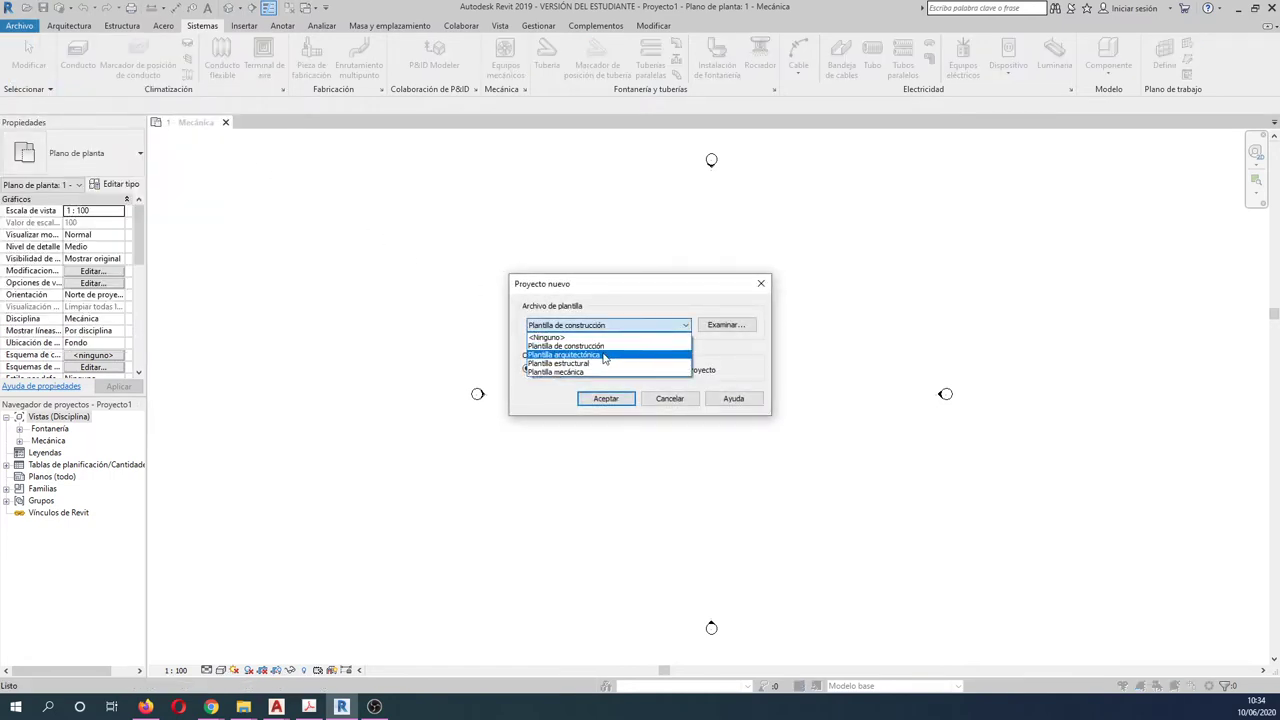
{"action": "left_click", "coordinate": [604, 357]}
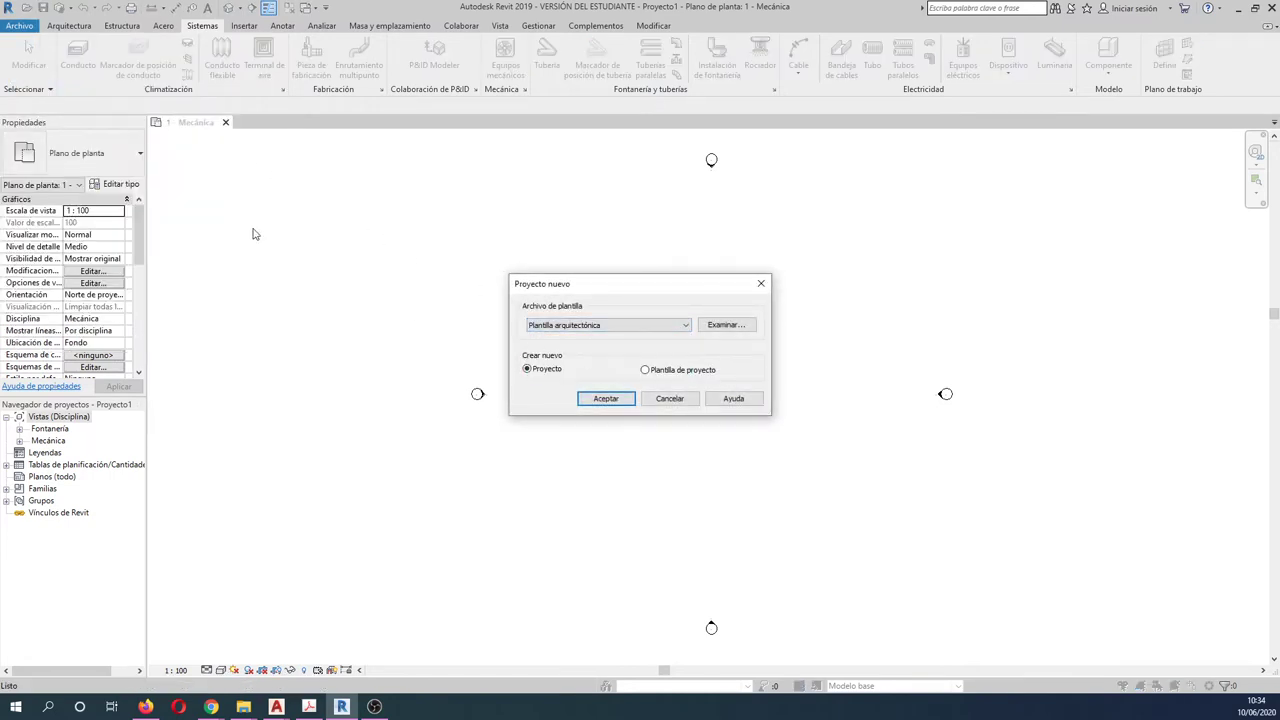
{"action": "left_click", "coordinate": [606, 398]}
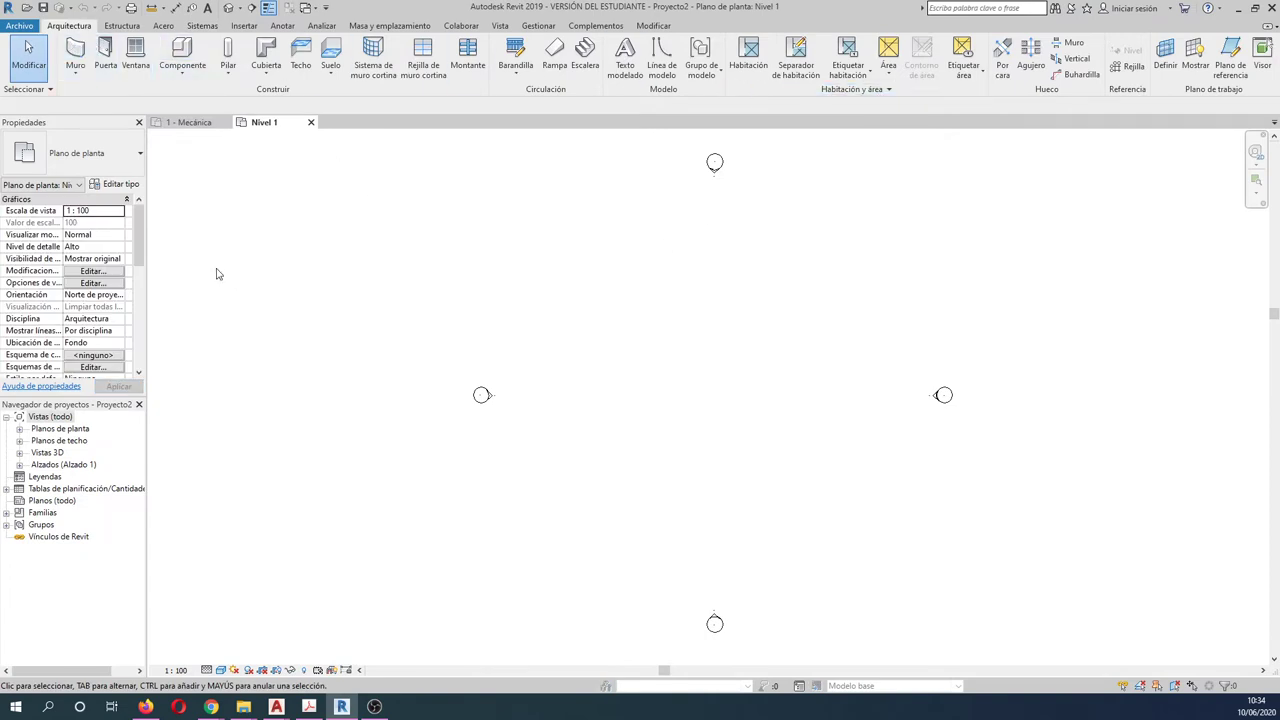
{"action": "mouse_move", "coordinate": [188, 122]}
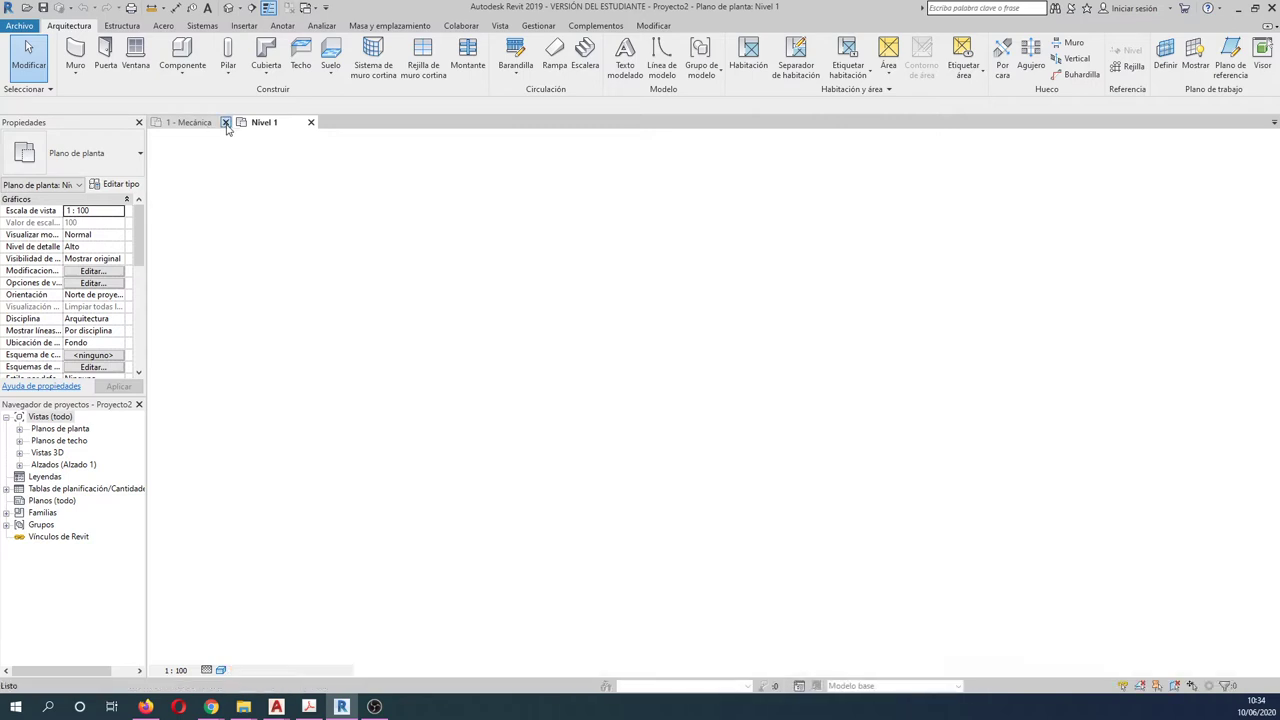
{"action": "left_click", "coordinate": [225, 122]}
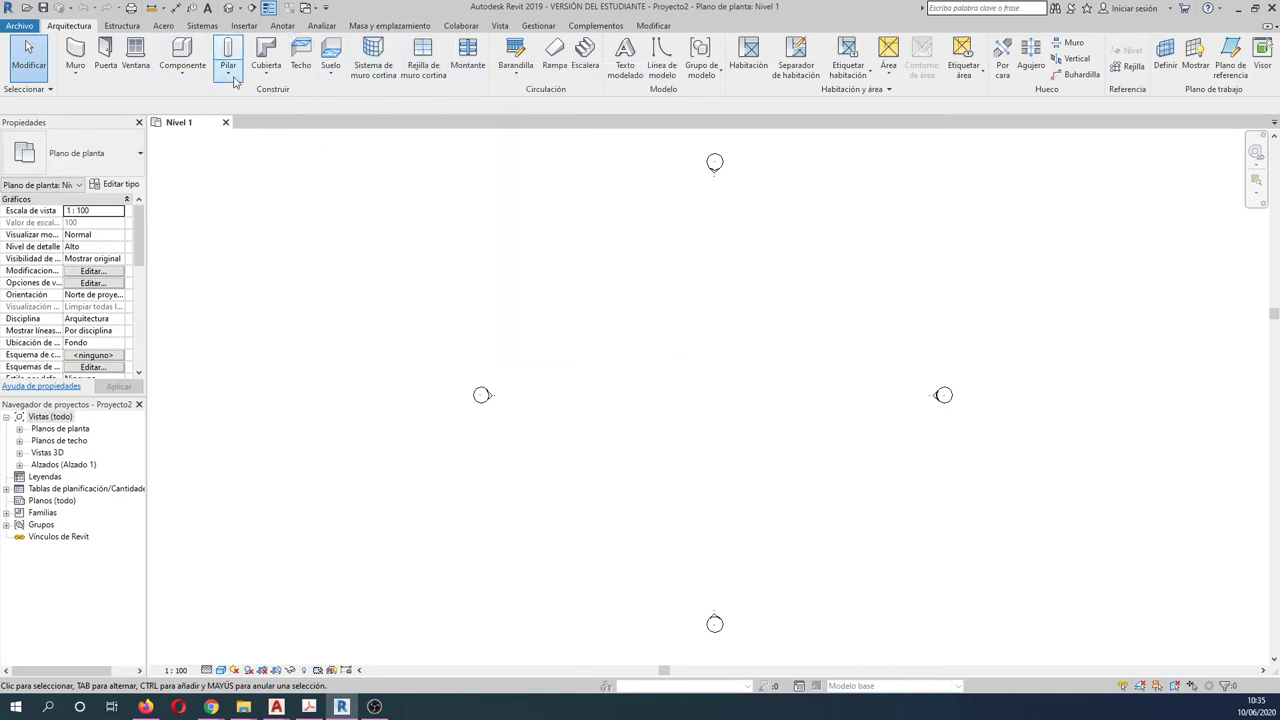
{"action": "left_click", "coordinate": [202, 27]}
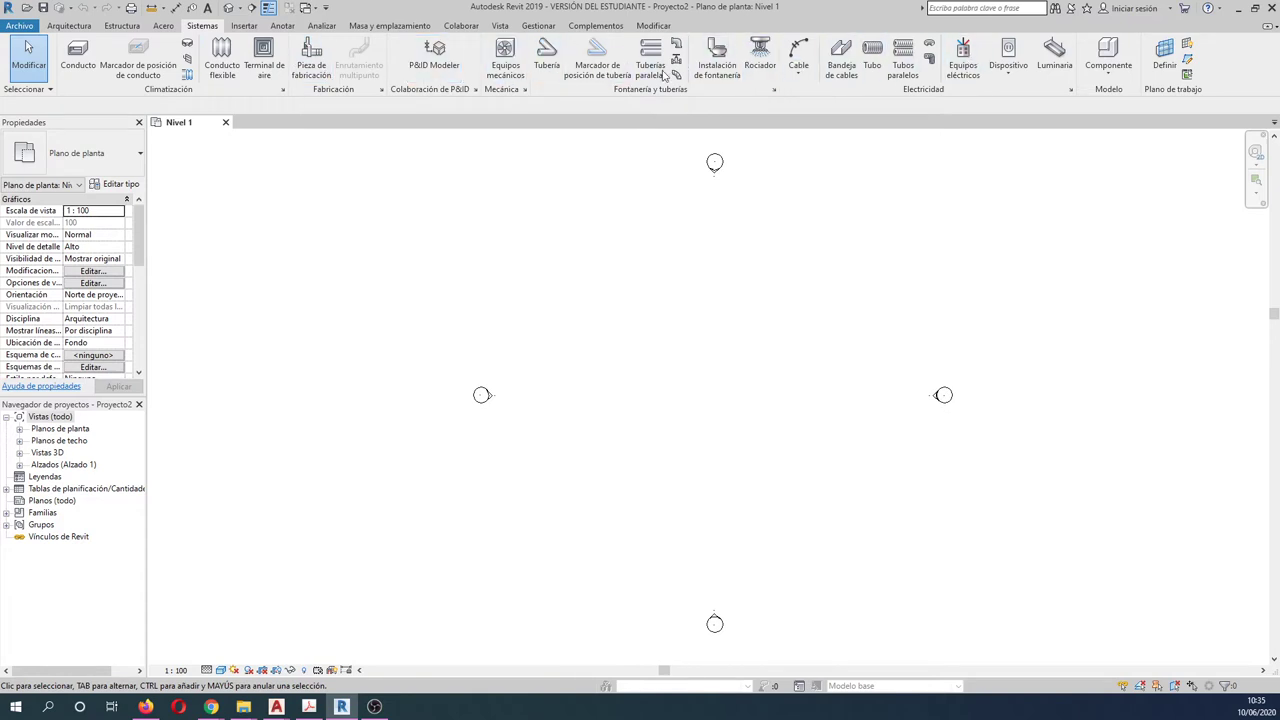
{"action": "left_click", "coordinate": [68, 28]}
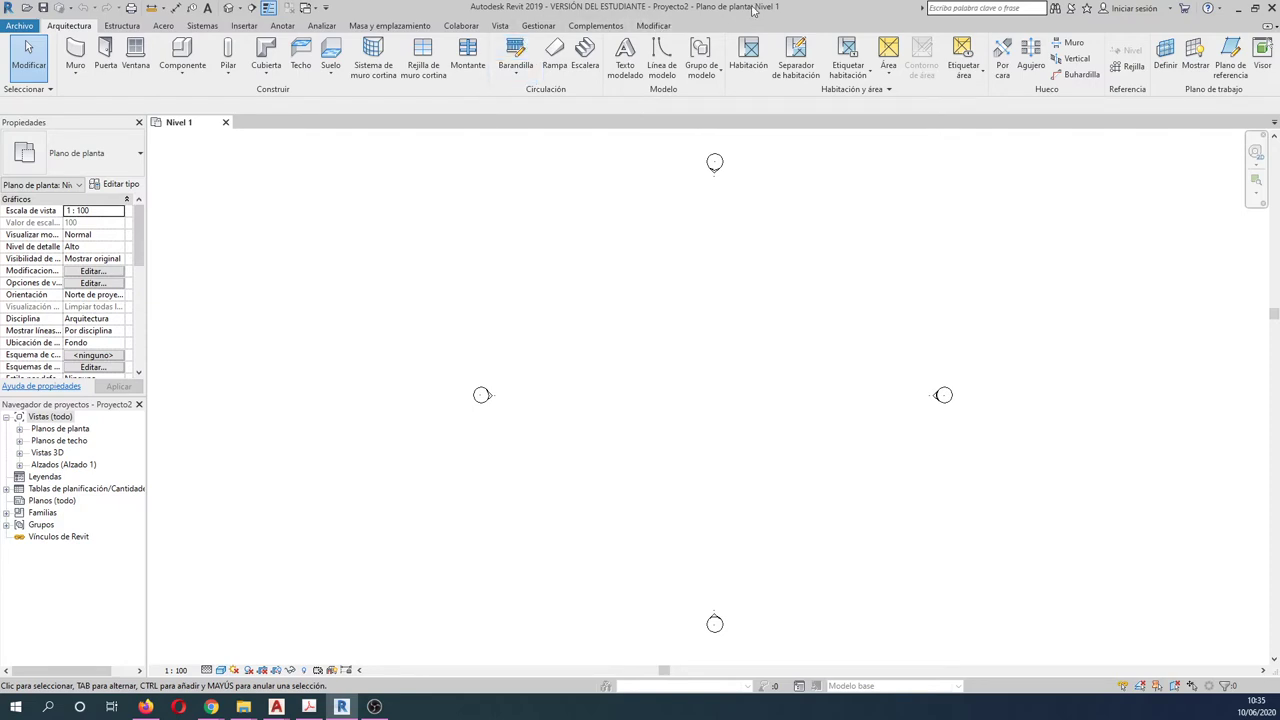
Review the Nivel de detalle and Estilo visual options, then show the Estructura ribbon tab.
{"action": "left_click", "coordinate": [207, 670]}
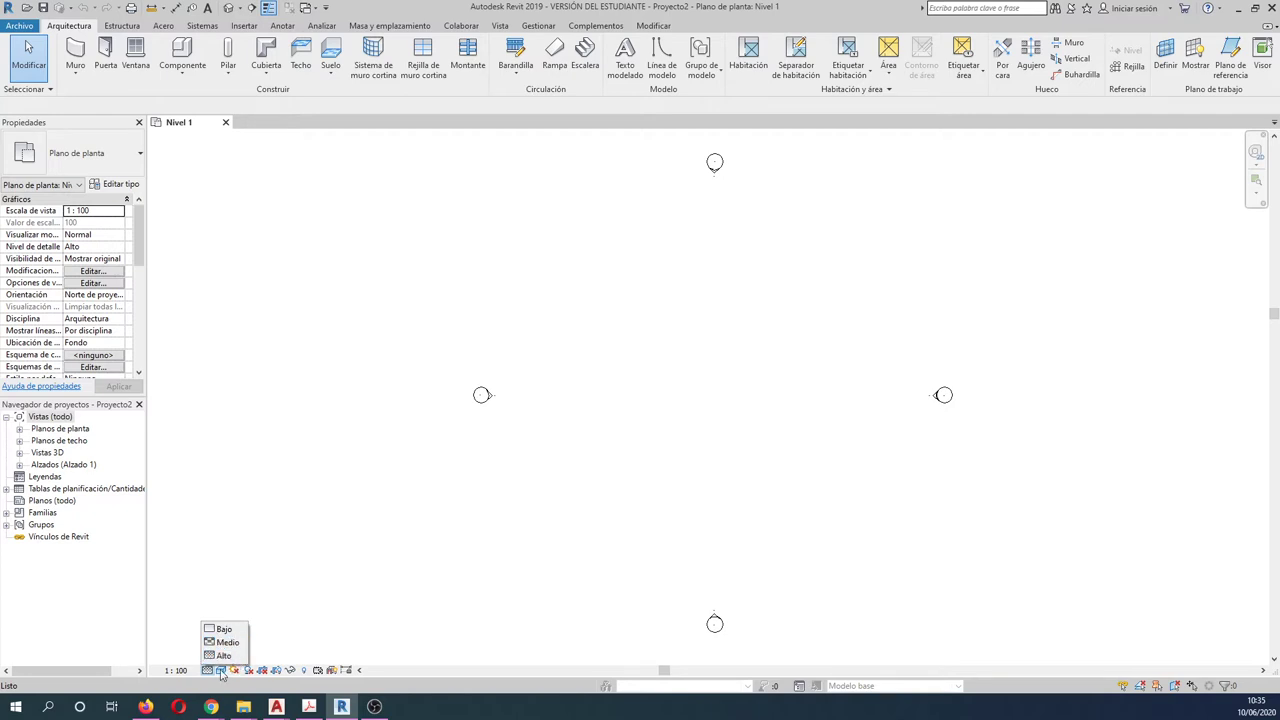
{"action": "left_click", "coordinate": [223, 670]}
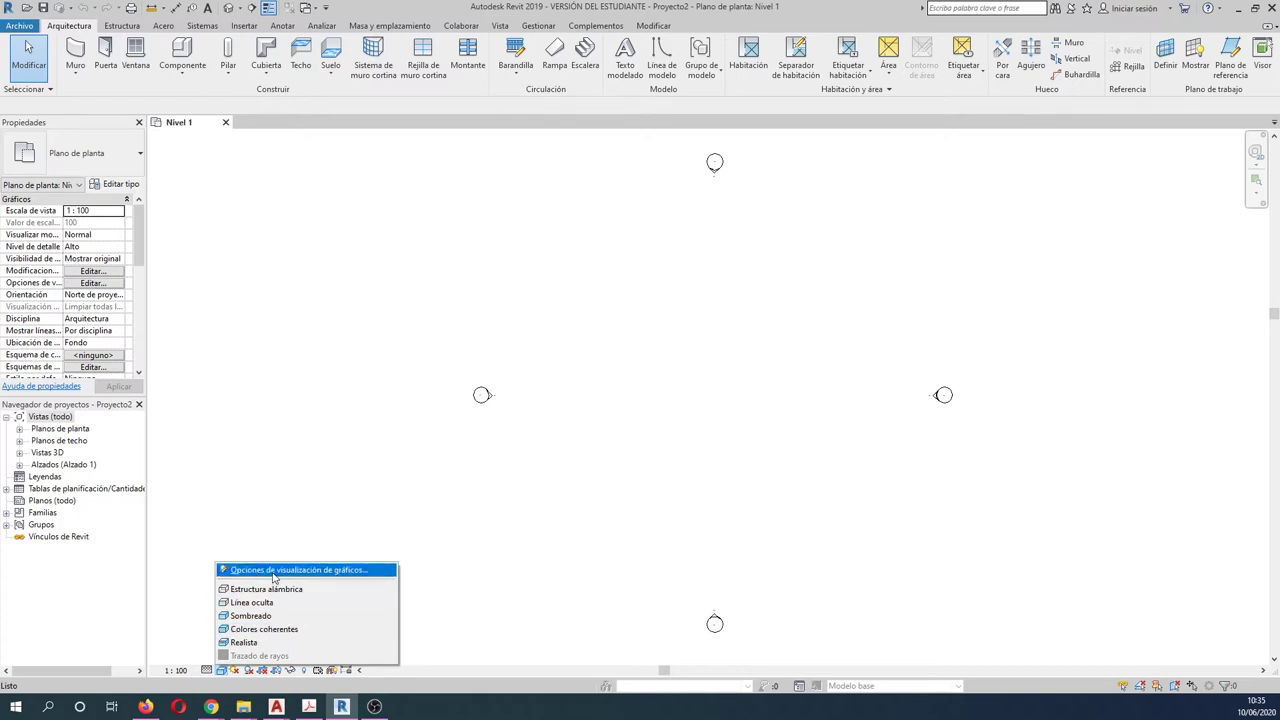
{"action": "left_click", "coordinate": [117, 30]}
{"action": "left_click", "coordinate": [120, 26]}
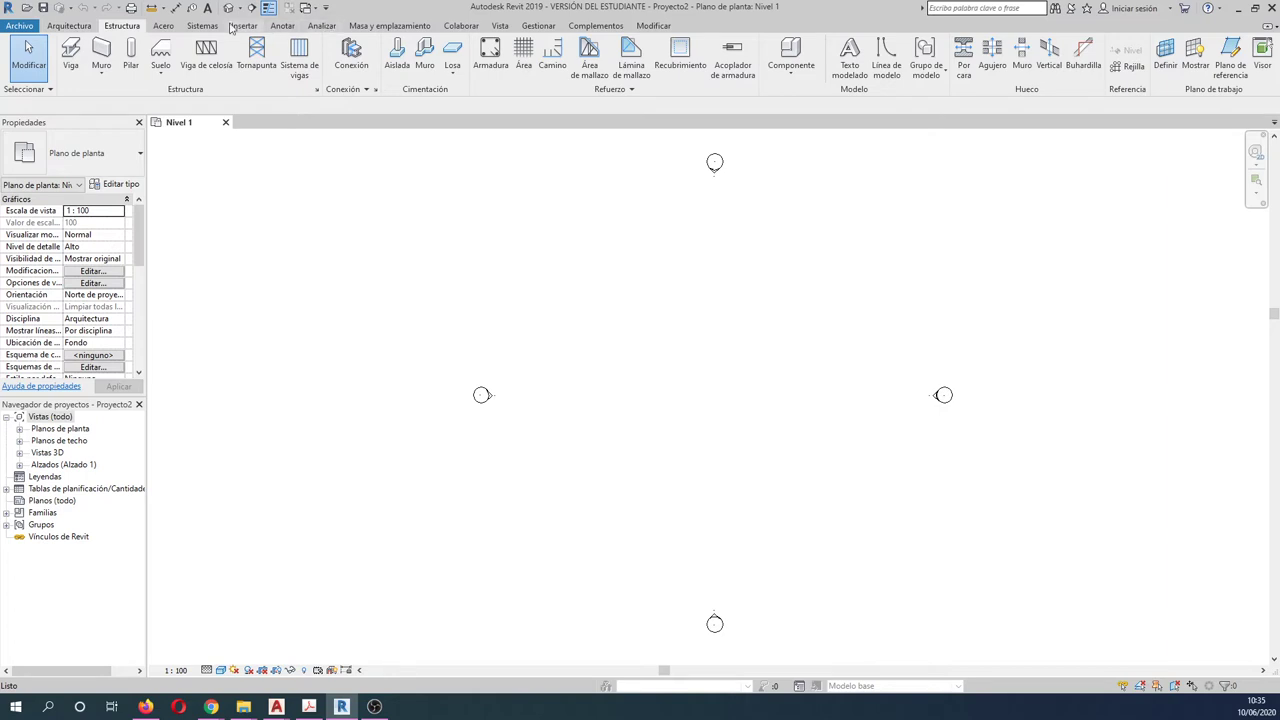
Browse the Arquitectura, Masa y emplazamiento and Gestionar ribbon tabs in turn.
{"action": "left_click", "coordinate": [68, 26]}
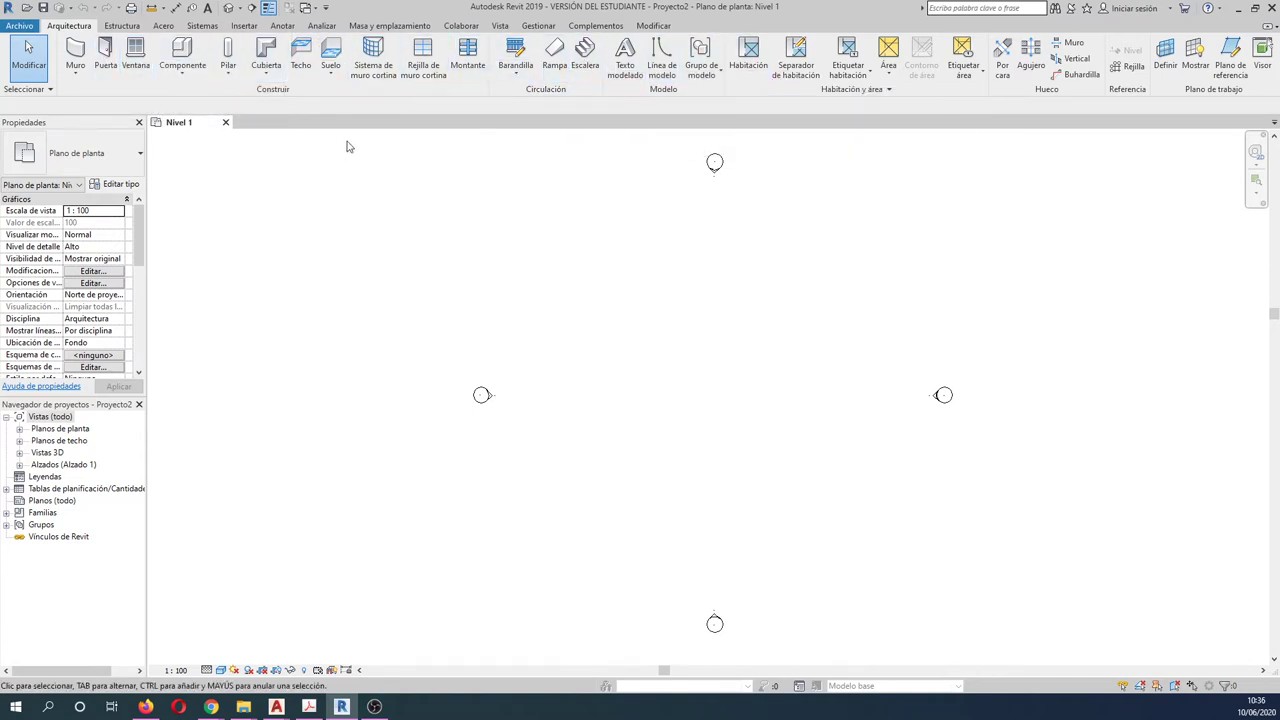
{"action": "left_click", "coordinate": [380, 30]}
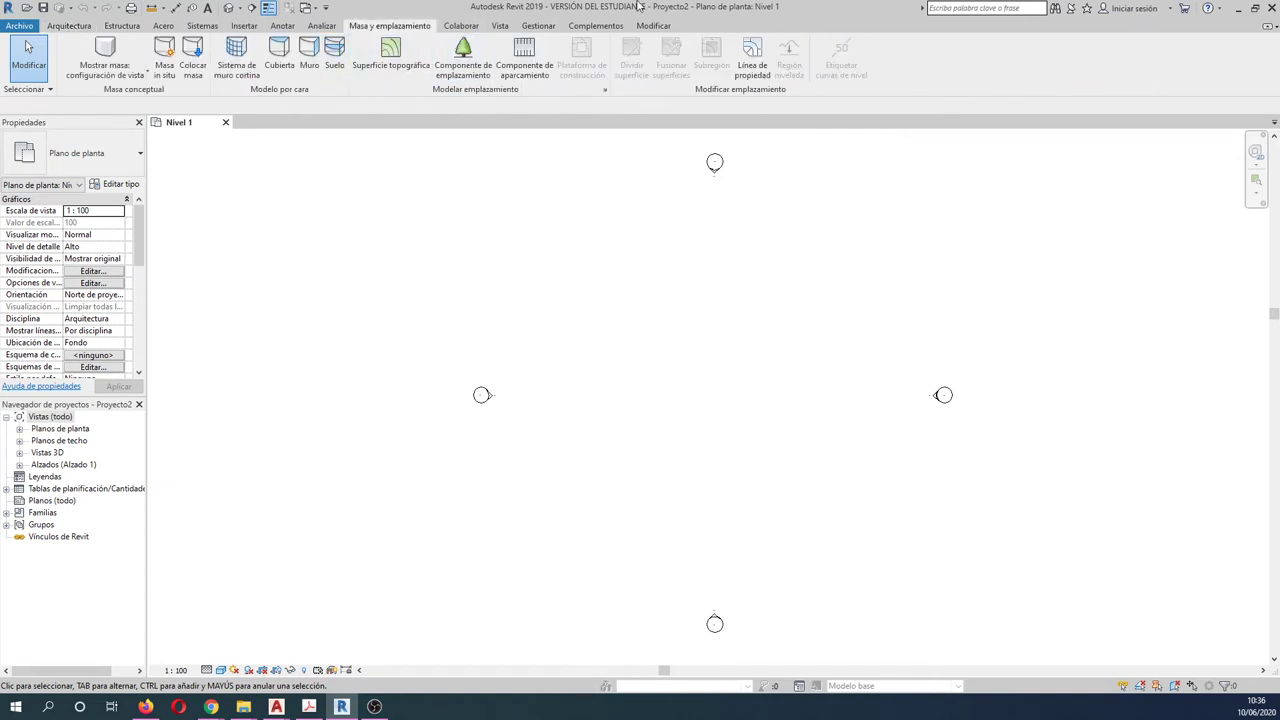
{"action": "left_click", "coordinate": [527, 27]}
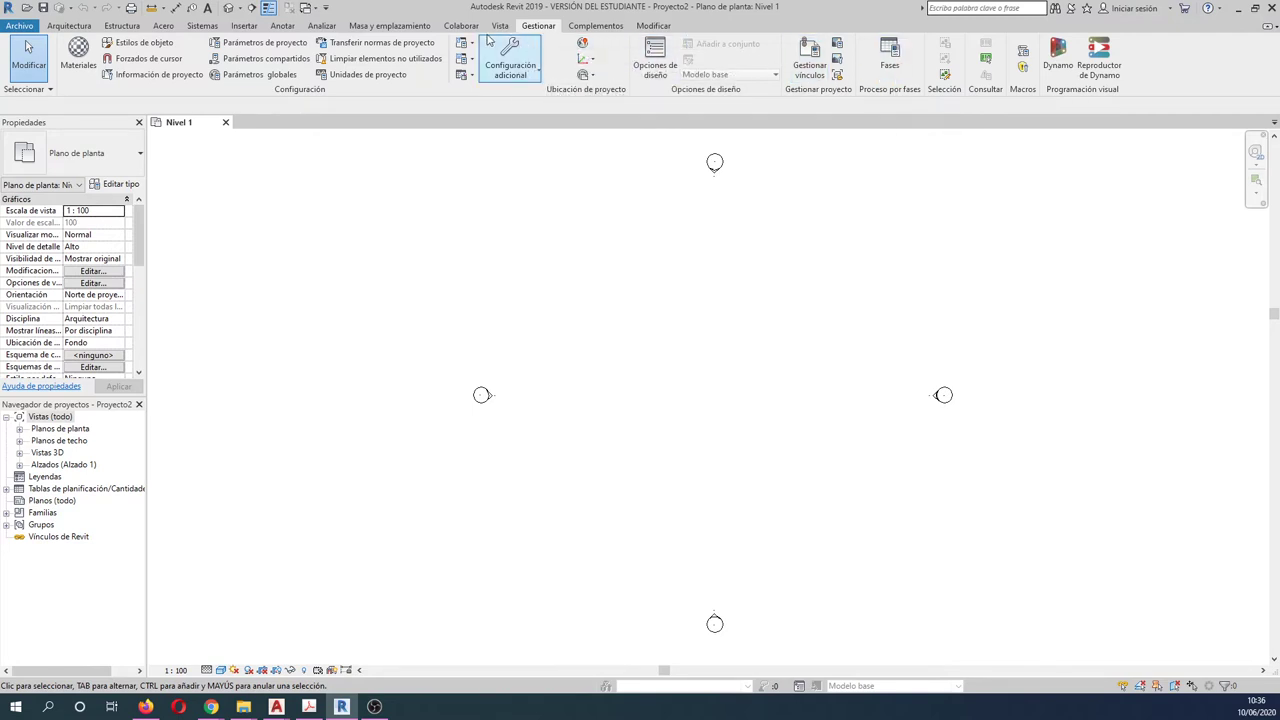
Switch the ribbon to the Analizar tab for loads, spaces, zones and schedules.
{"action": "left_click", "coordinate": [317, 27]}
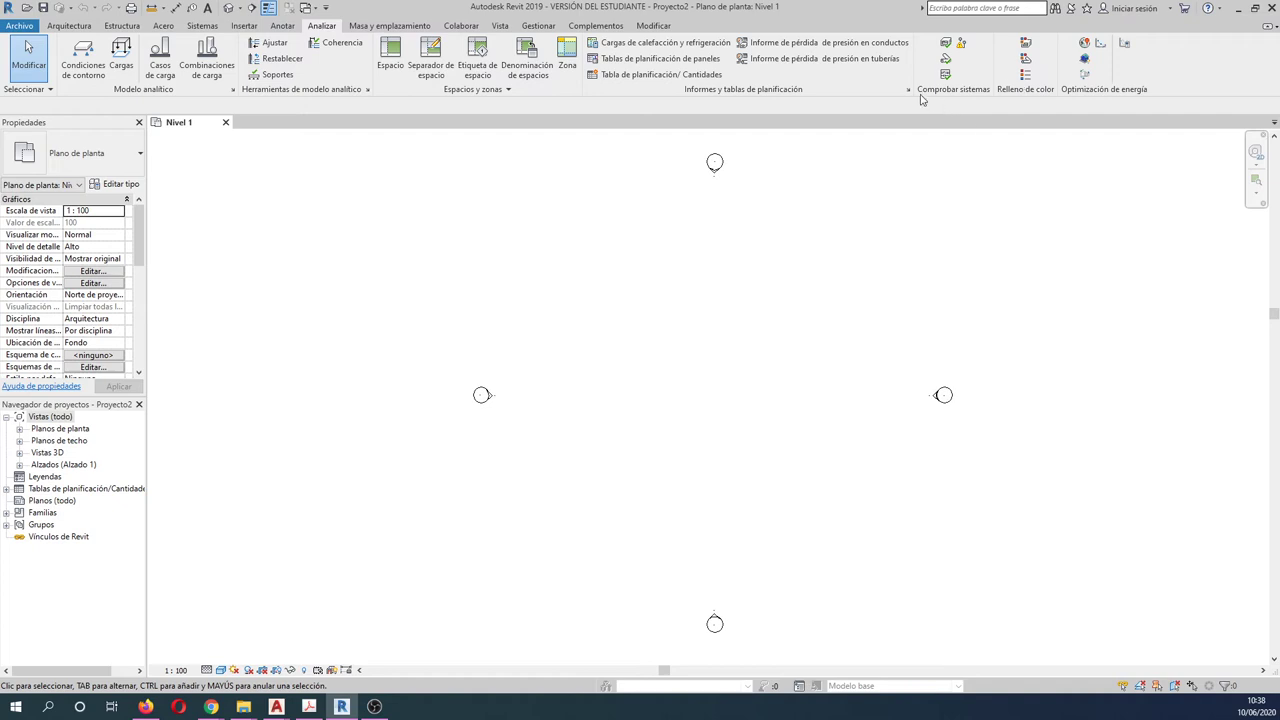
Switch the ribbon to the Sistemas tab showing duct, piping, plumbing and electrical tools.
{"action": "left_click", "coordinate": [190, 26]}
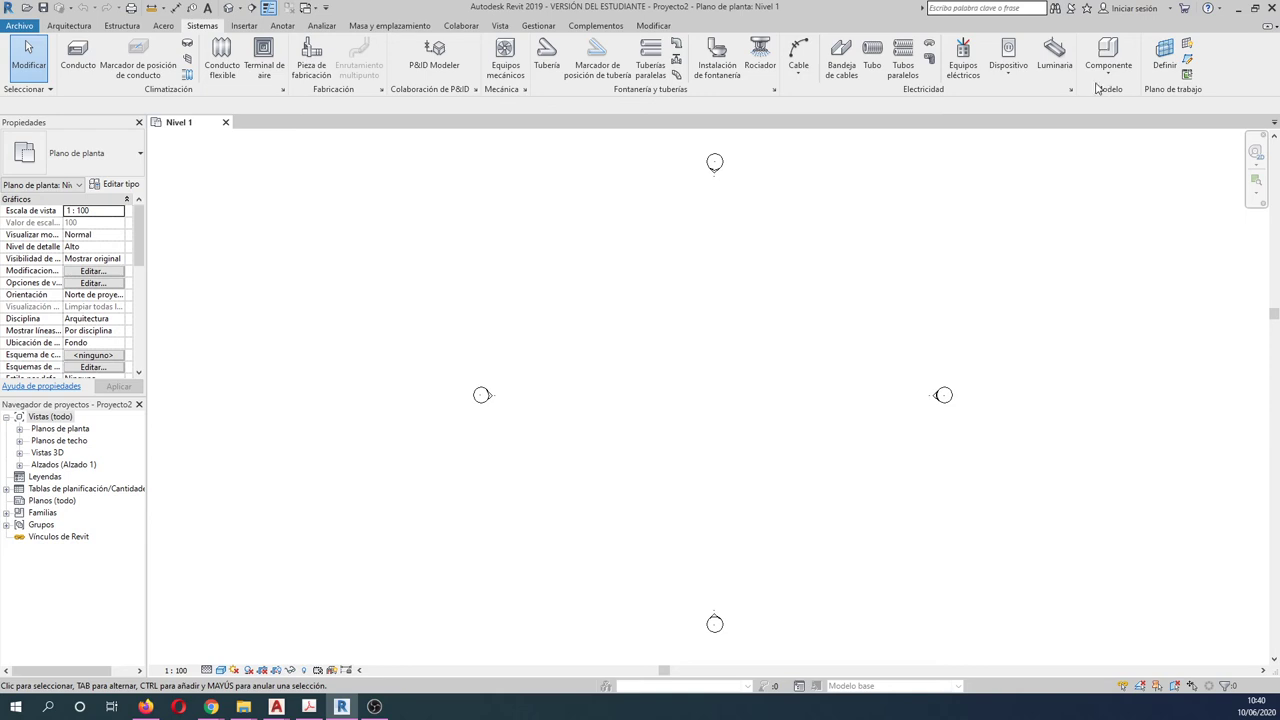
Check the Componente dropdown options, close it, and return to the Arquitectura tab.
{"action": "left_click", "coordinate": [1105, 80]}
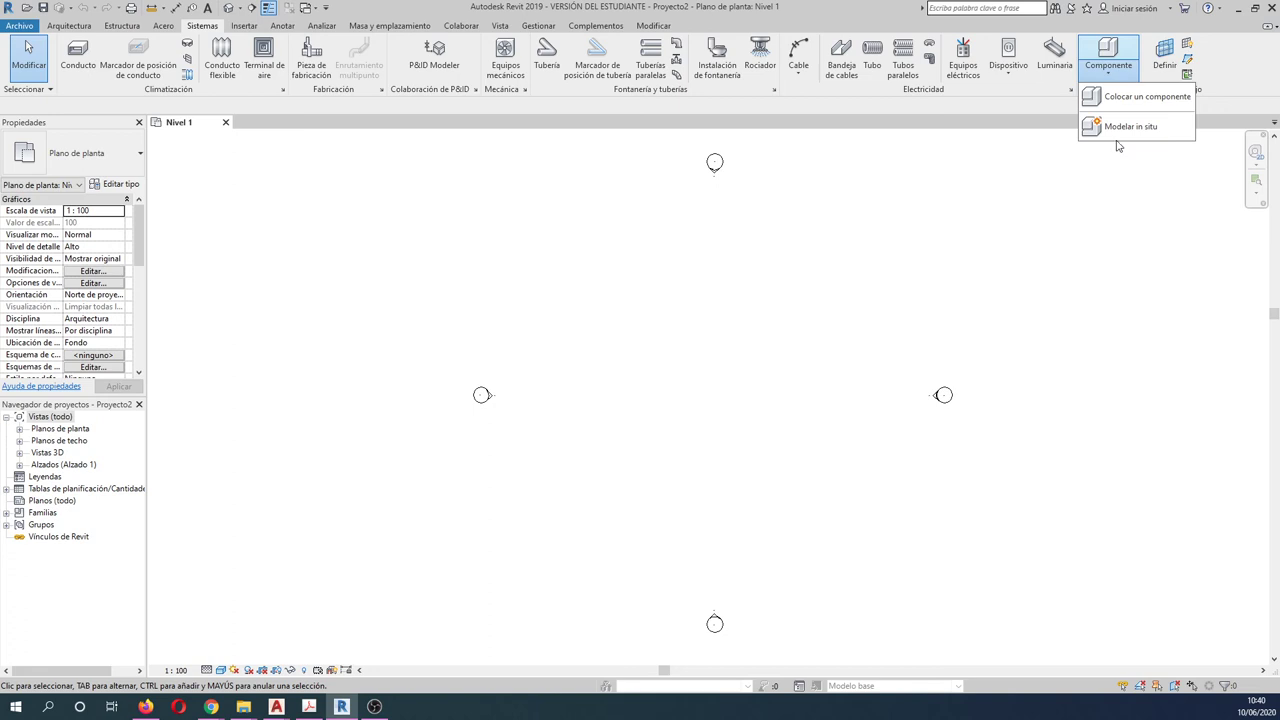
{"action": "left_click", "coordinate": [832, 246]}
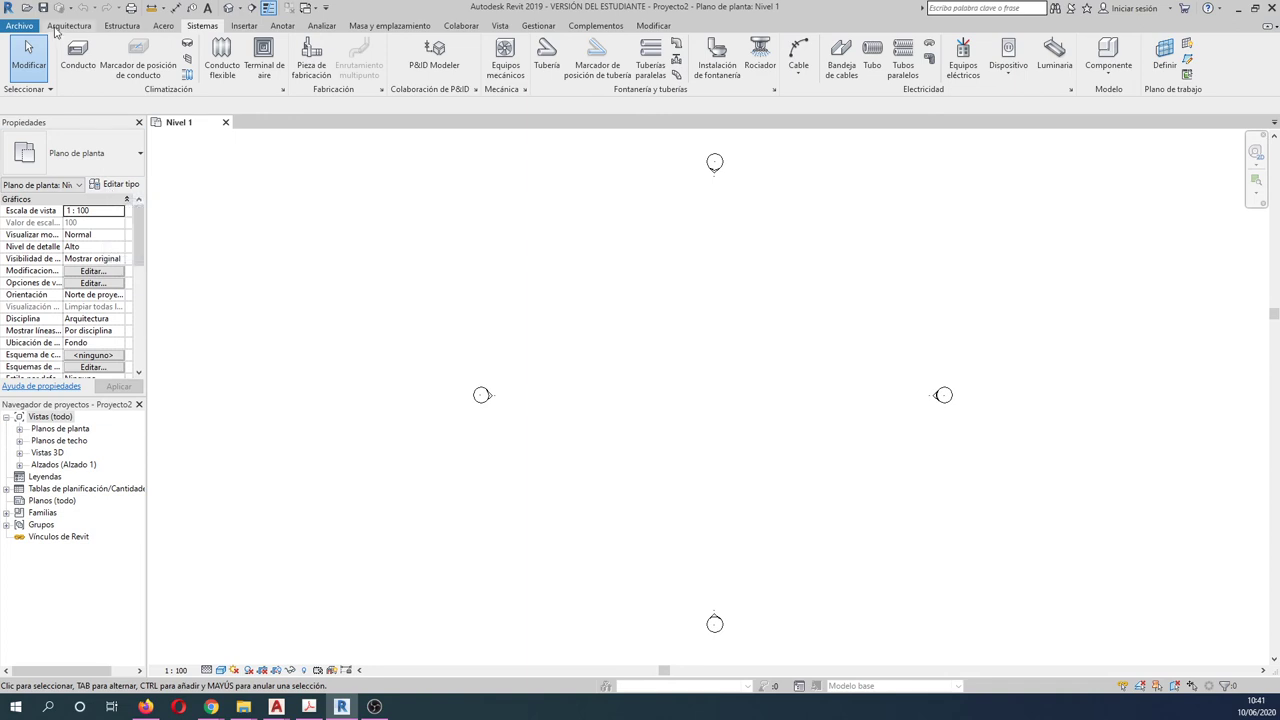
{"action": "left_click", "coordinate": [58, 26]}
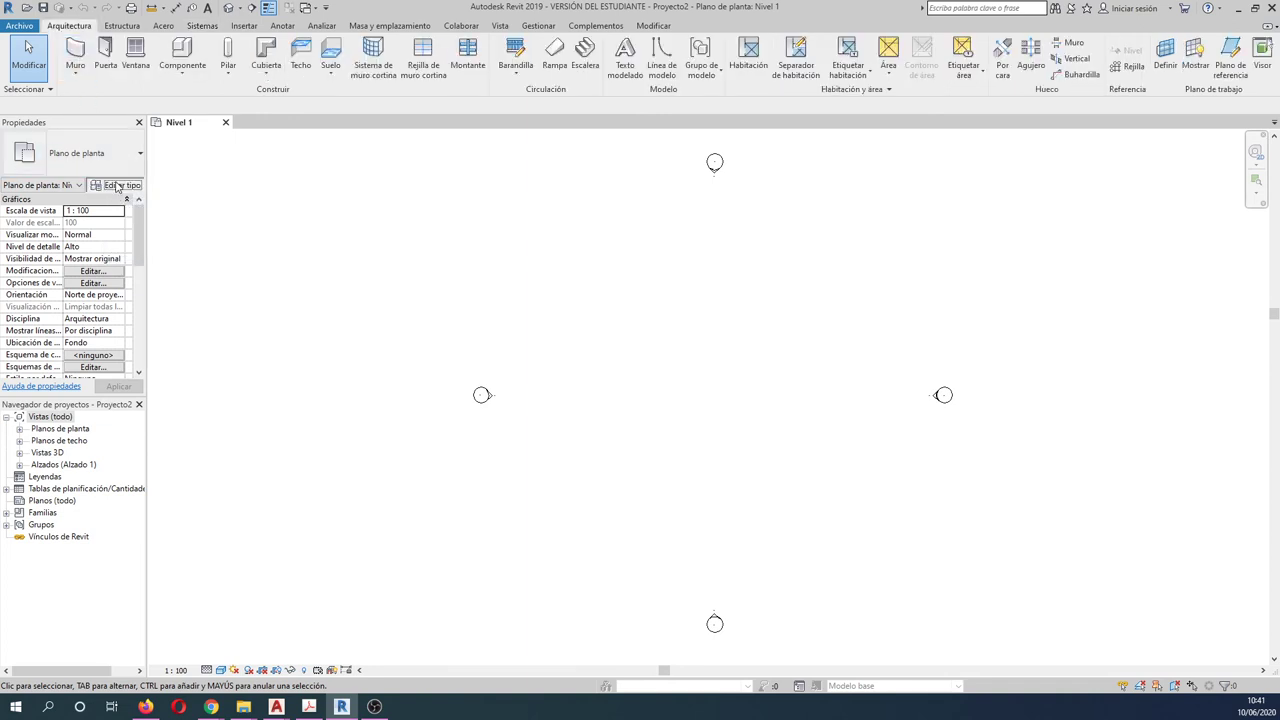
{"action": "left_click", "coordinate": [117, 185]}
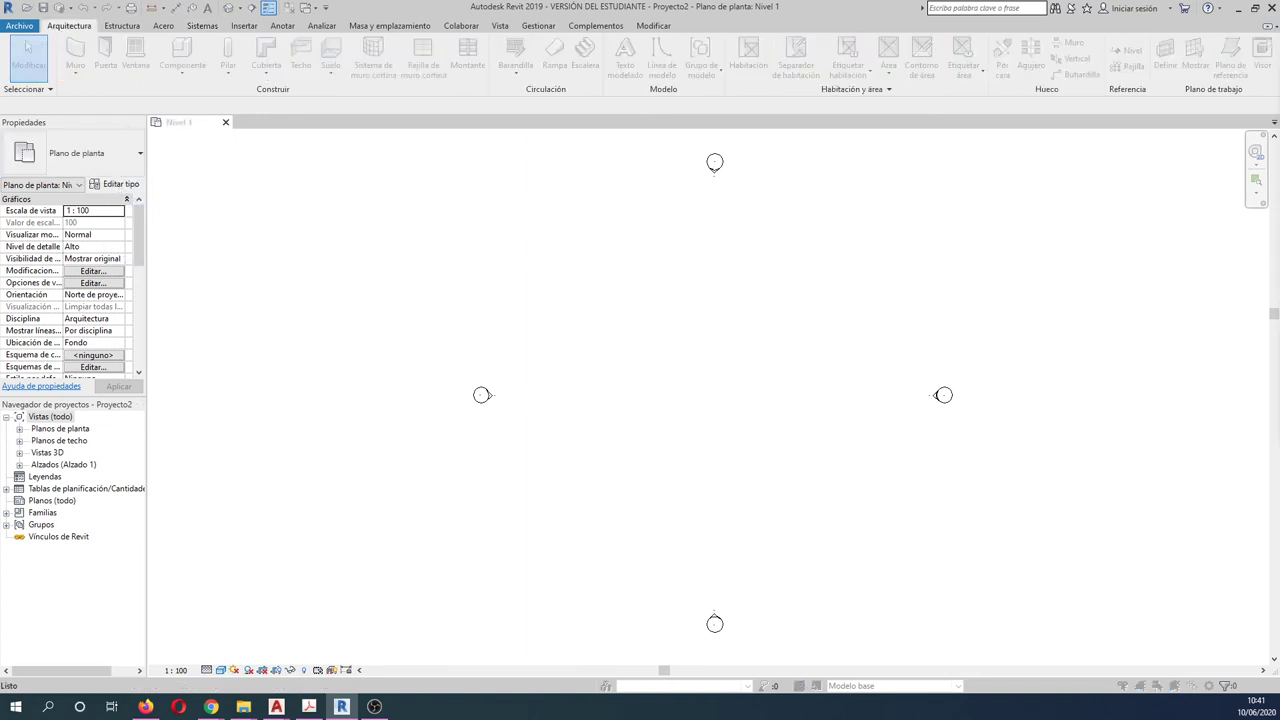
{"action": "left_click_drag", "start_coordinate": [1279, 62], "coordinate": [606, 106]}
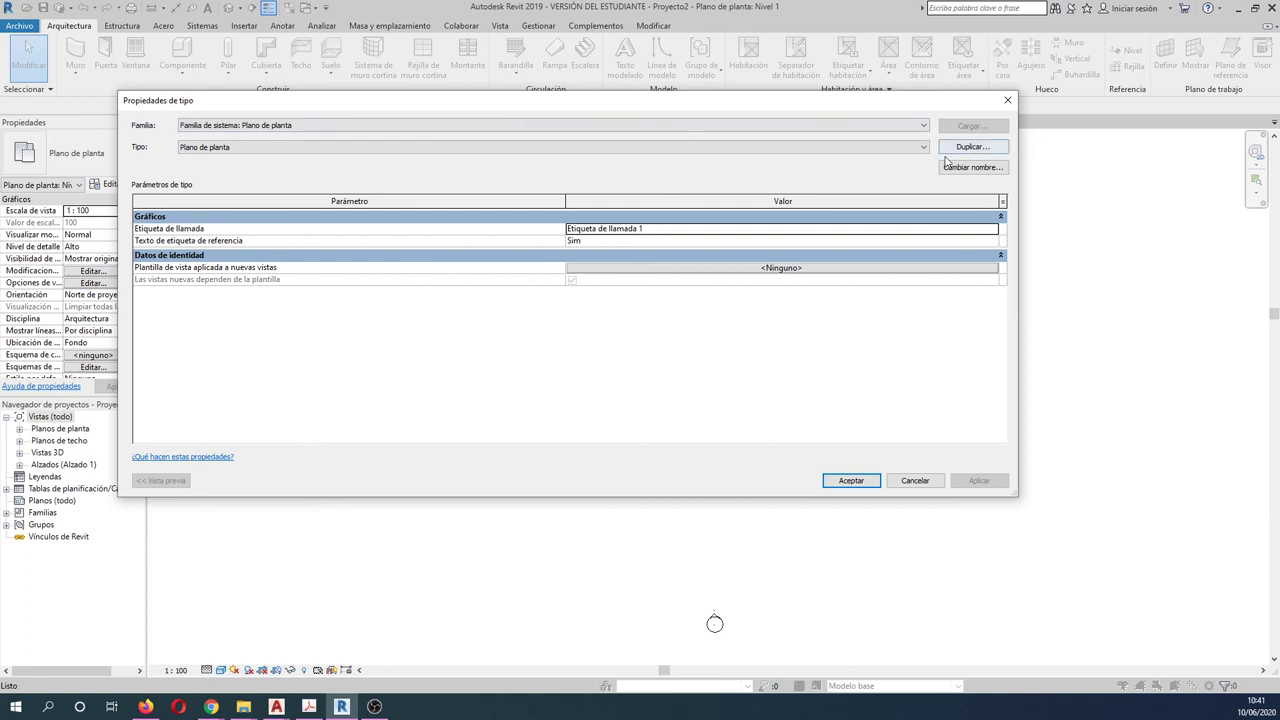
{"action": "left_click", "coordinate": [909, 480]}
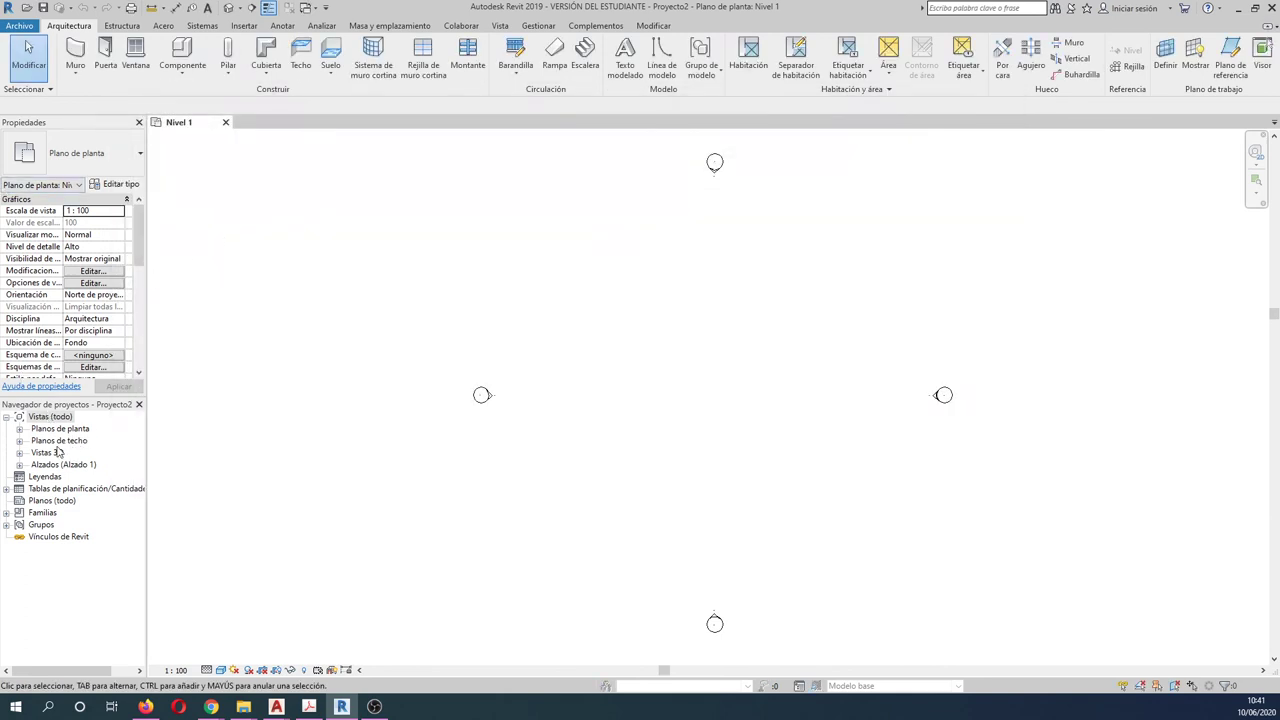
Open the (3D) view from Vistas 3D, turn it to a corner isometric angle, and select Alzados.
{"action": "left_click", "coordinate": [20, 453]}
{"action": "double_click", "coordinate": [51, 465]}
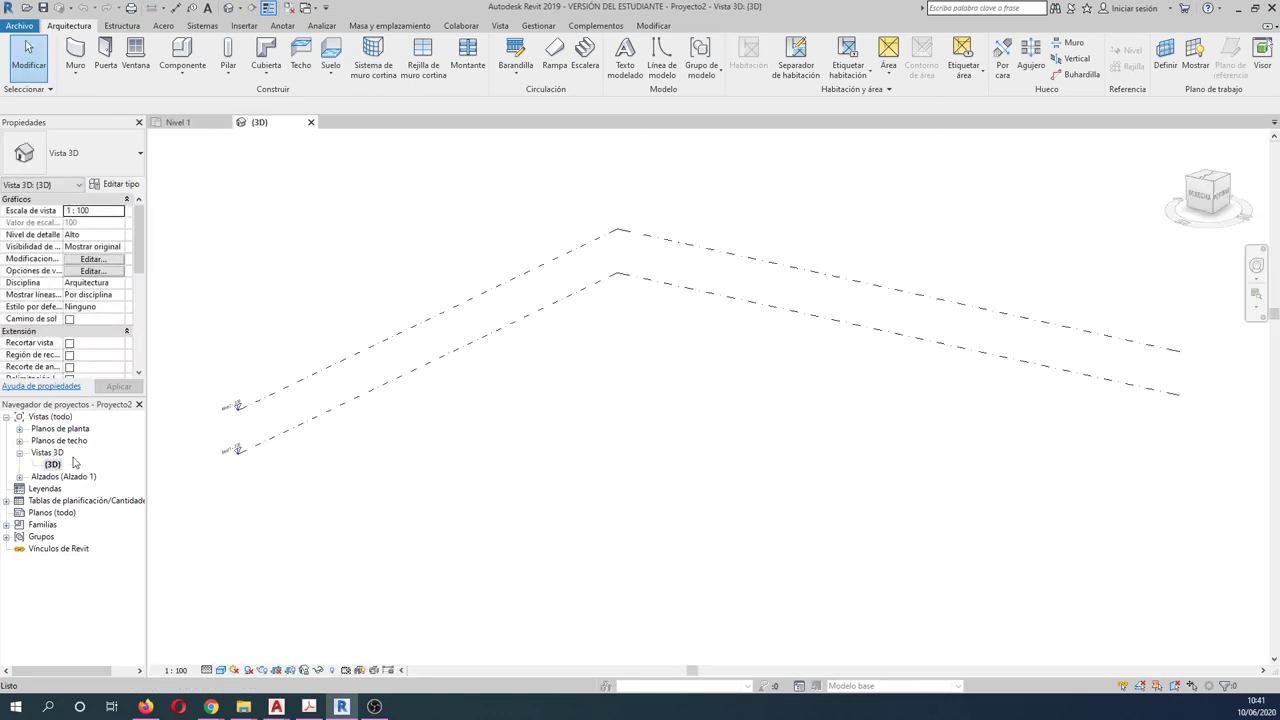
{"action": "scroll", "coordinate": [628, 342], "scroll_direction": "down", "scroll_amount": 5}
{"action": "scroll", "coordinate": [628, 342], "scroll_direction": "up", "scroll_amount": 3}
{"action": "scroll", "coordinate": [628, 342], "scroll_direction": "down", "scroll_amount": 3}
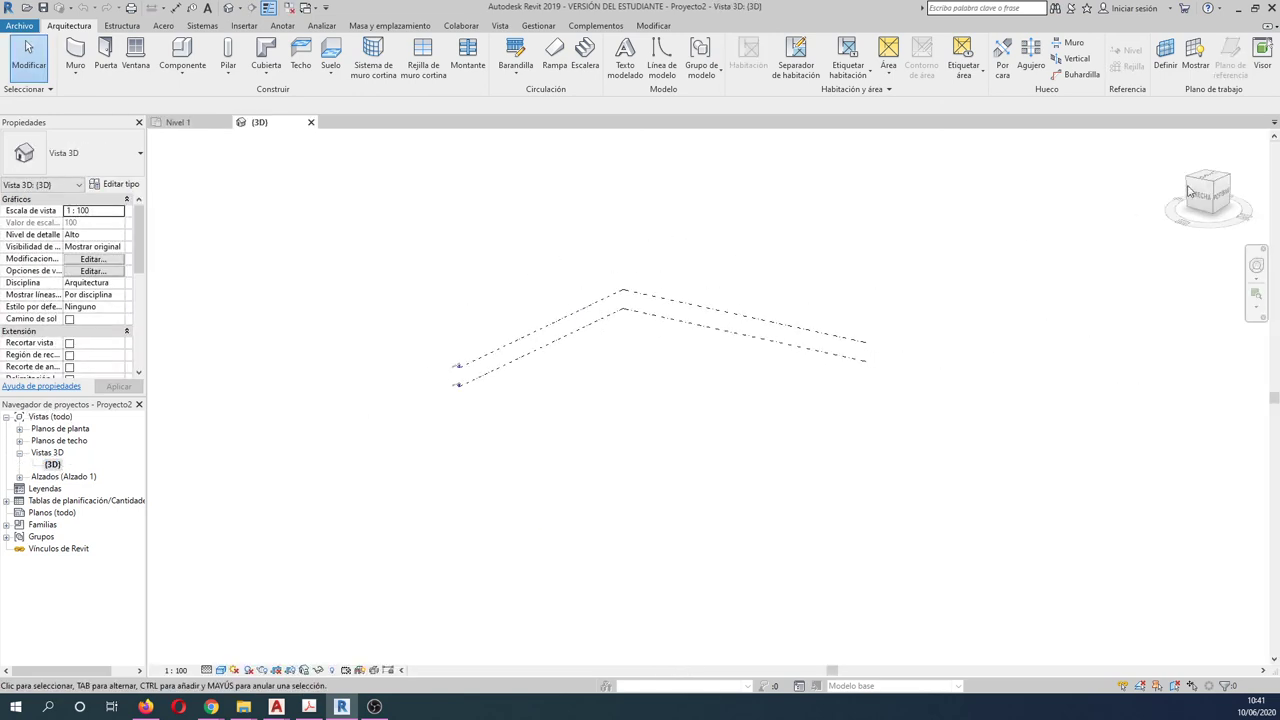
{"action": "left_click", "coordinate": [1189, 181]}
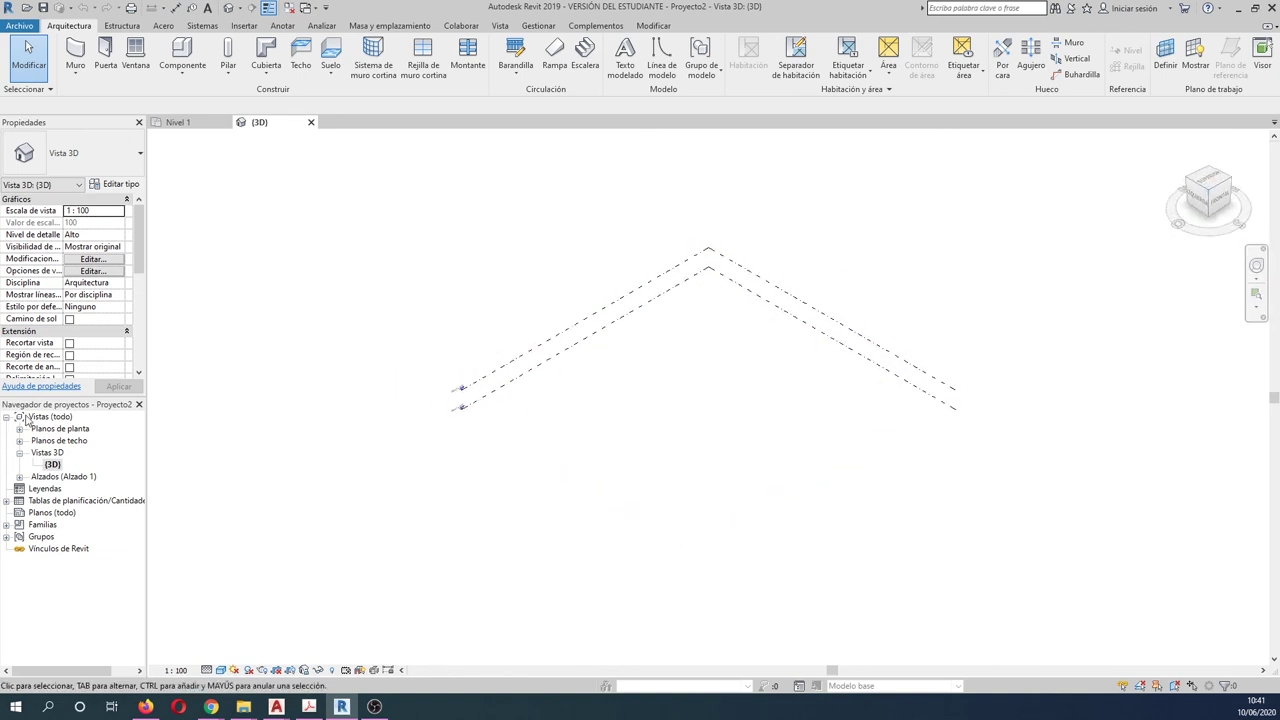
{"action": "left_click", "coordinate": [58, 478]}
Open the Este, Norte and Oeste elevations in tabs, briefly opening and closing the Nivel 2 plan.
{"action": "left_click", "coordinate": [20, 477]}
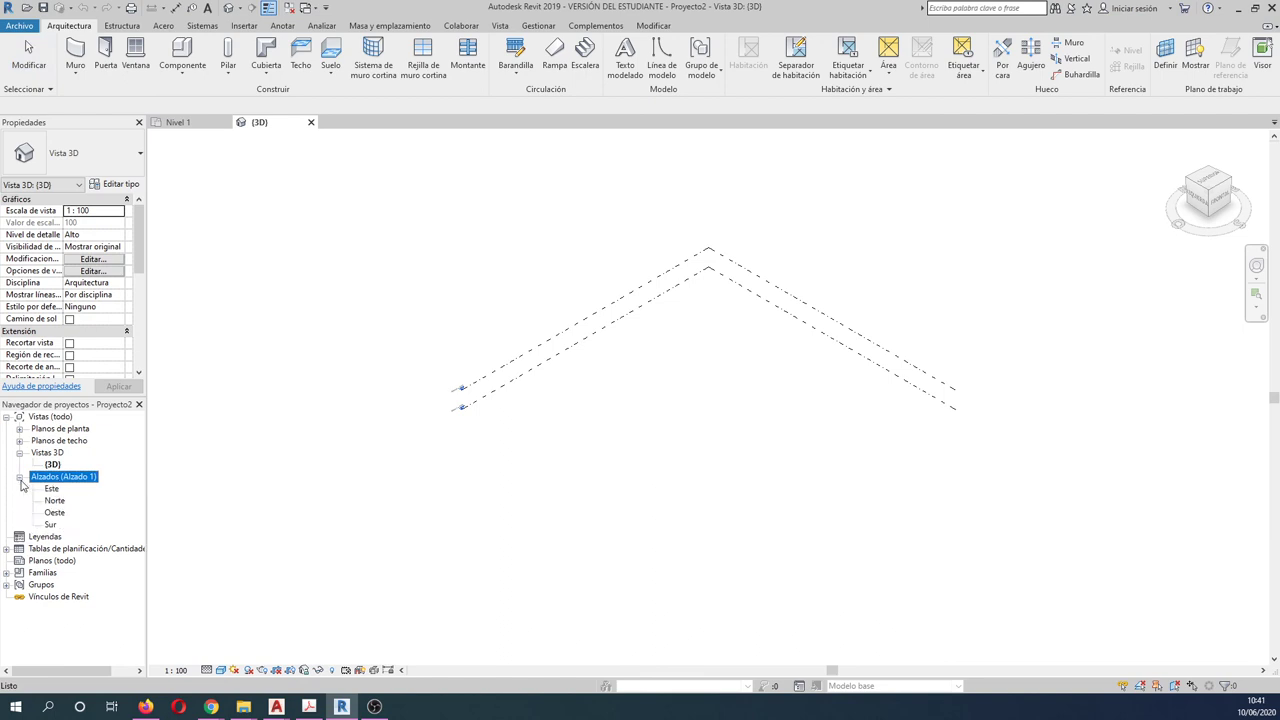
{"action": "double_click", "coordinate": [51, 489]}
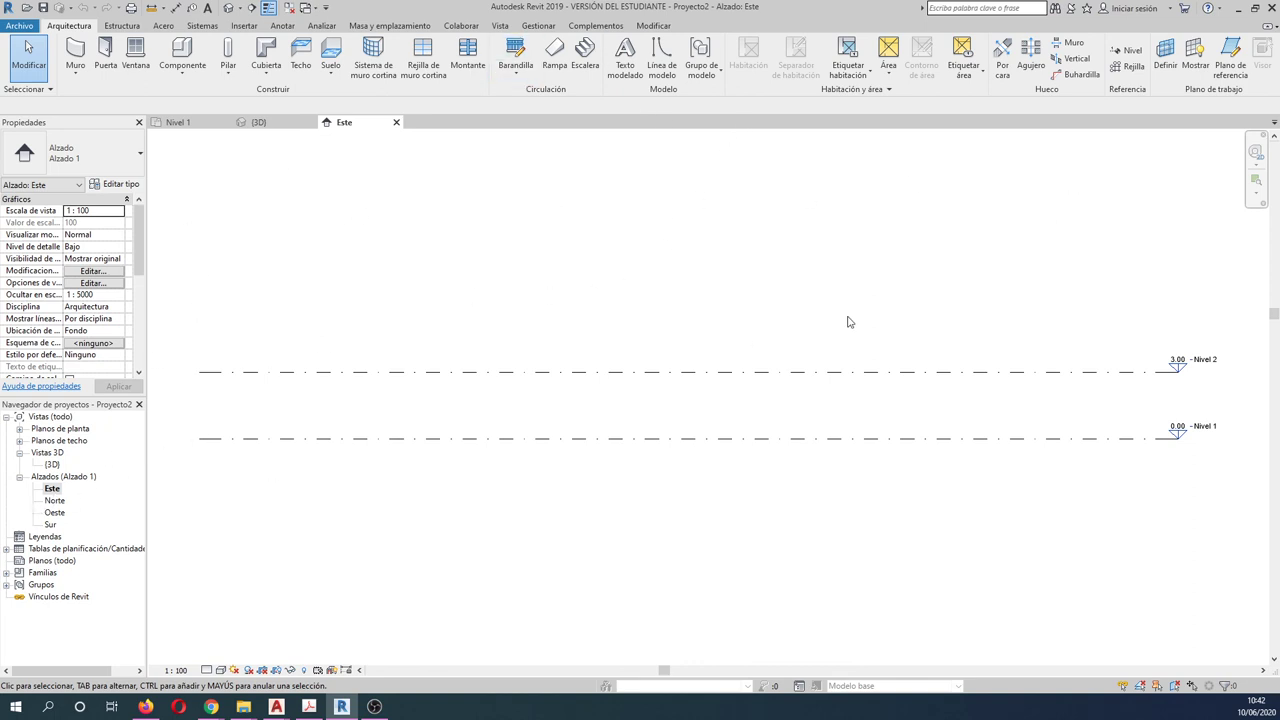
{"action": "double_click", "coordinate": [54, 501]}
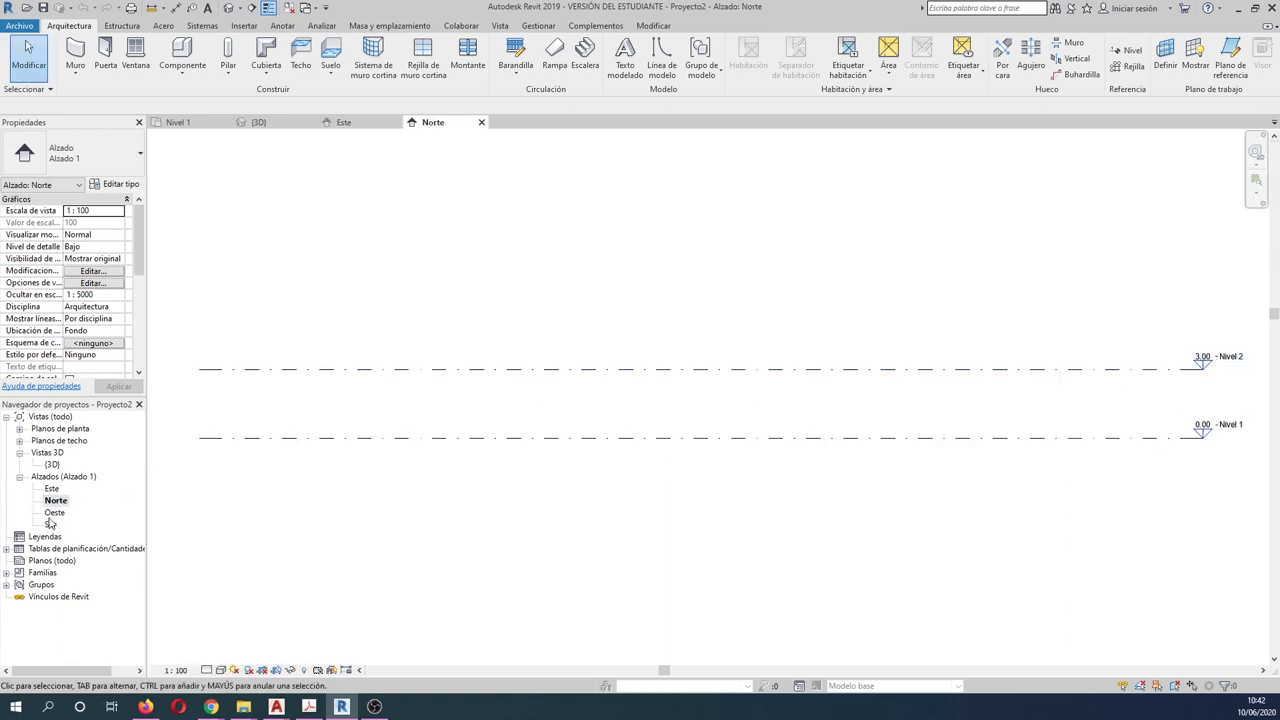
{"action": "double_click", "coordinate": [54, 512]}
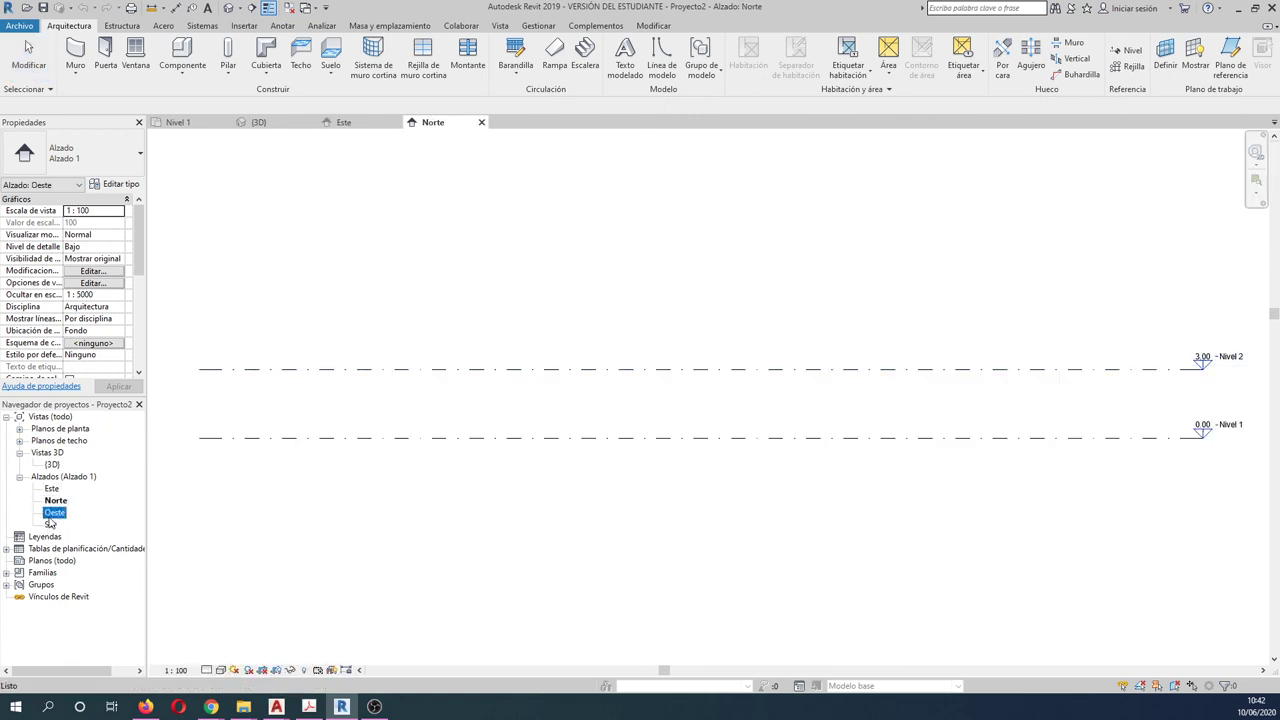
{"action": "double_click", "coordinate": [1203, 360]}
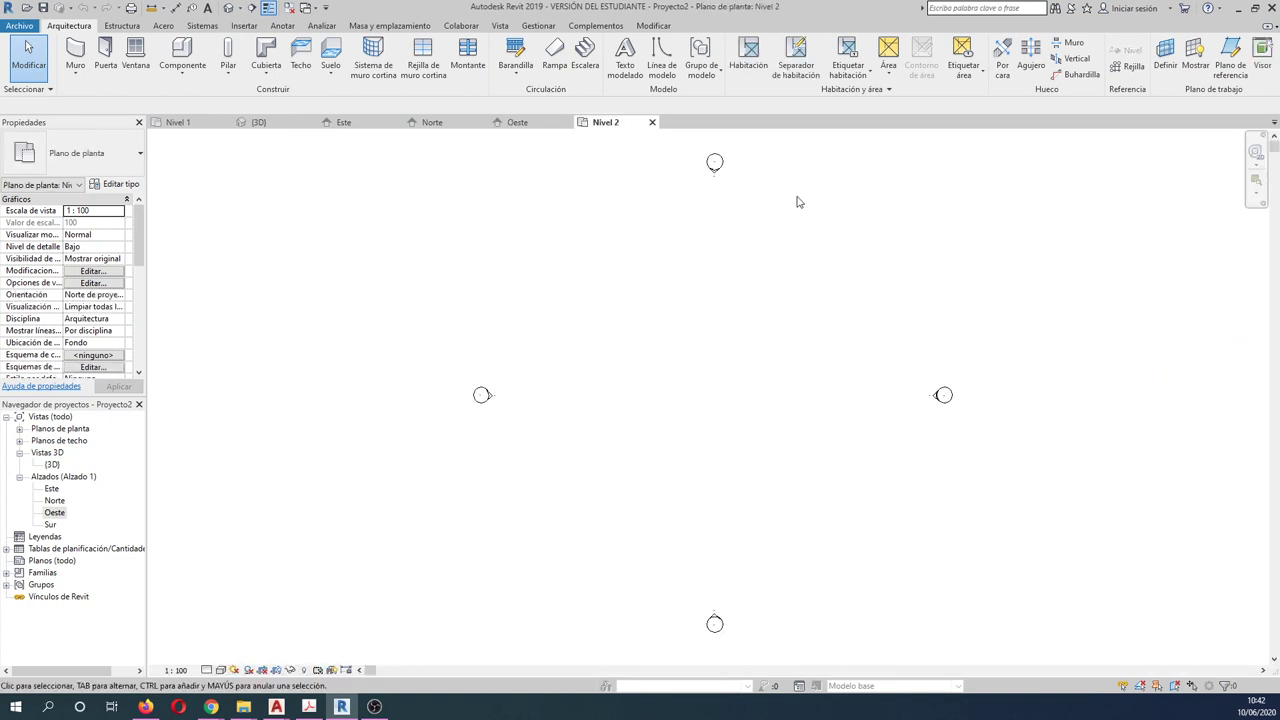
{"action": "left_click", "coordinate": [652, 122]}
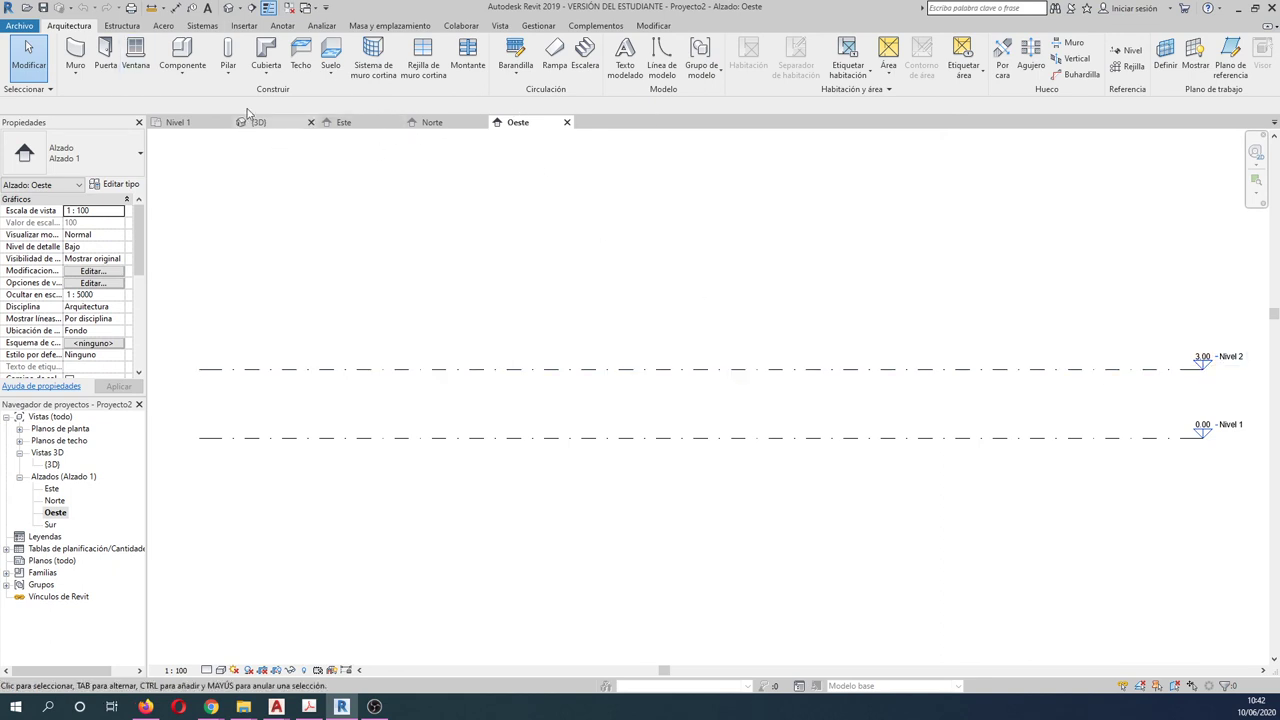
Browse the Estructura and Arquitectura tabs, ending on the Masa y emplazamiento tools.
{"action": "left_click", "coordinate": [122, 25]}
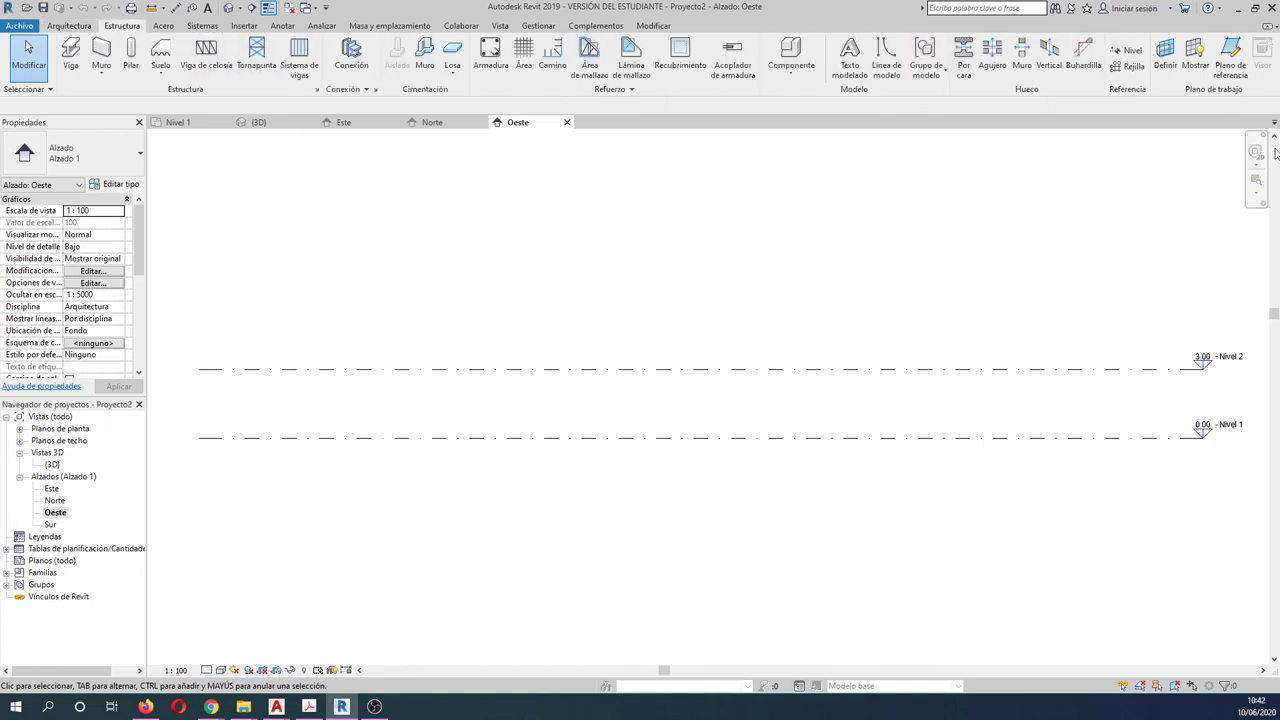
{"action": "left_click", "coordinate": [68, 25]}
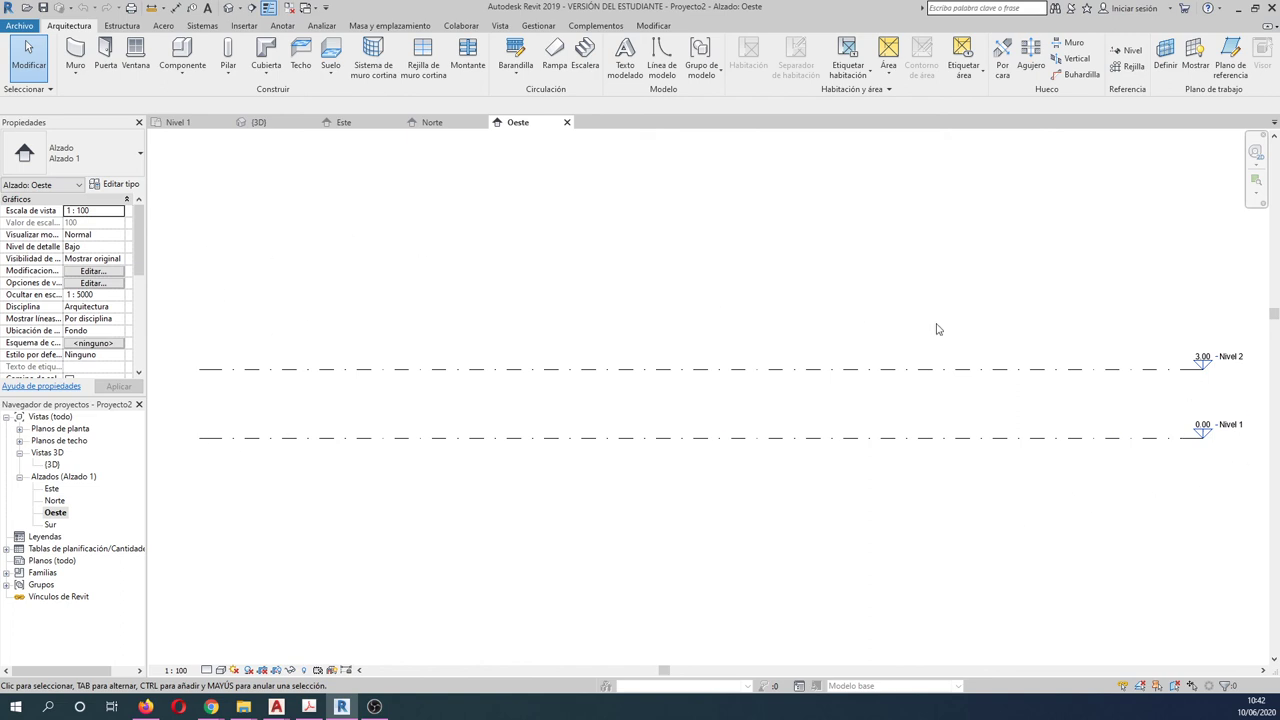
{"action": "left_click", "coordinate": [389, 25]}
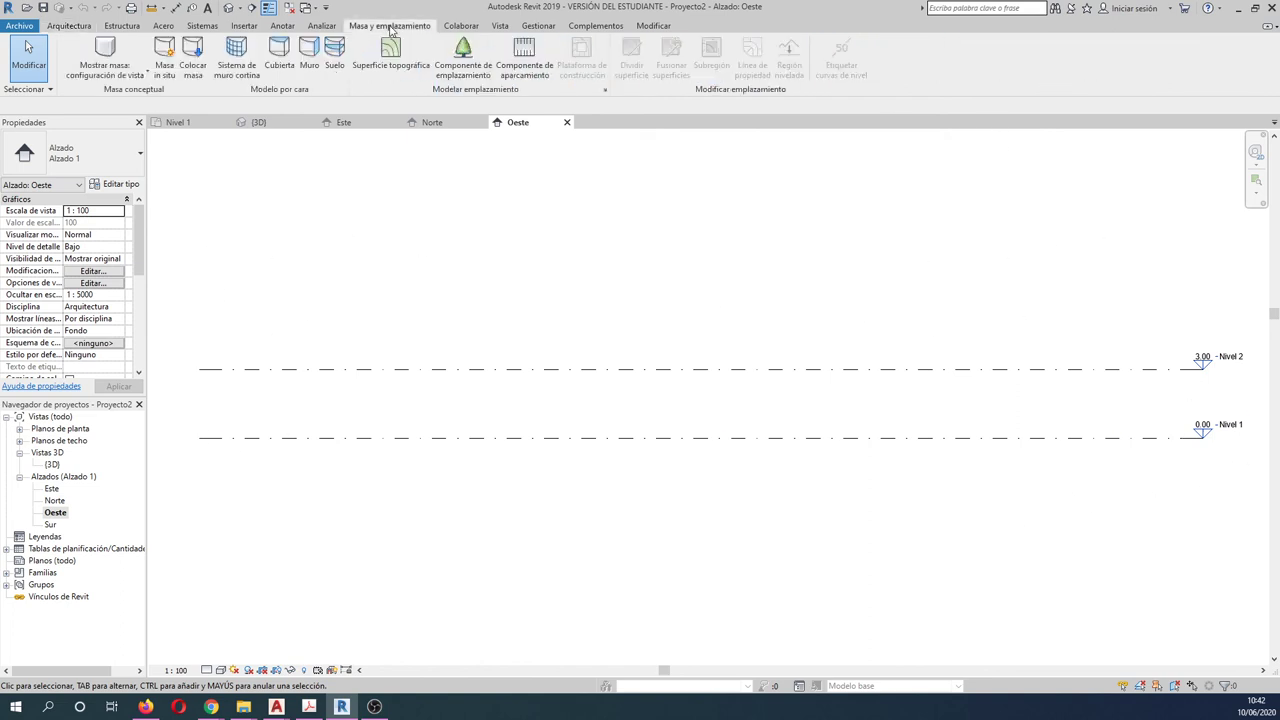